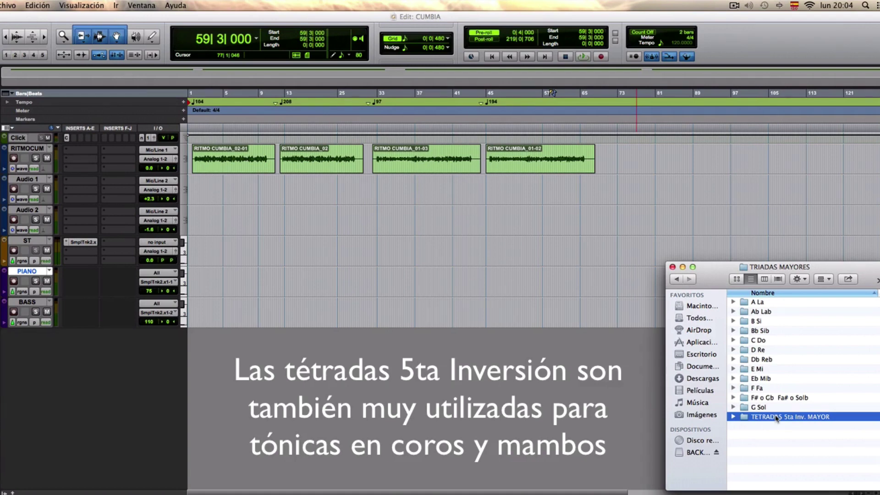
- Open the Gm Solm chord folder inside the CUMBIA project's TRIADAS MENORES folder
left_click(676, 279)
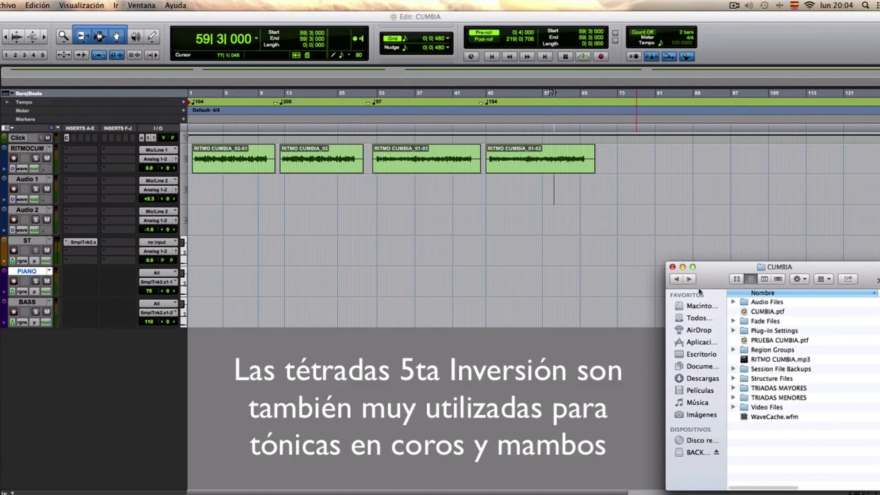
double_click(789, 397)
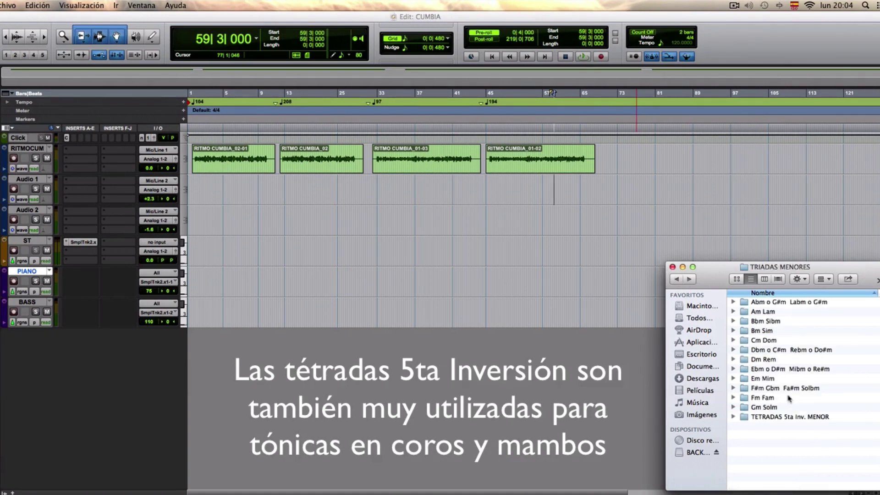
left_click(759, 407)
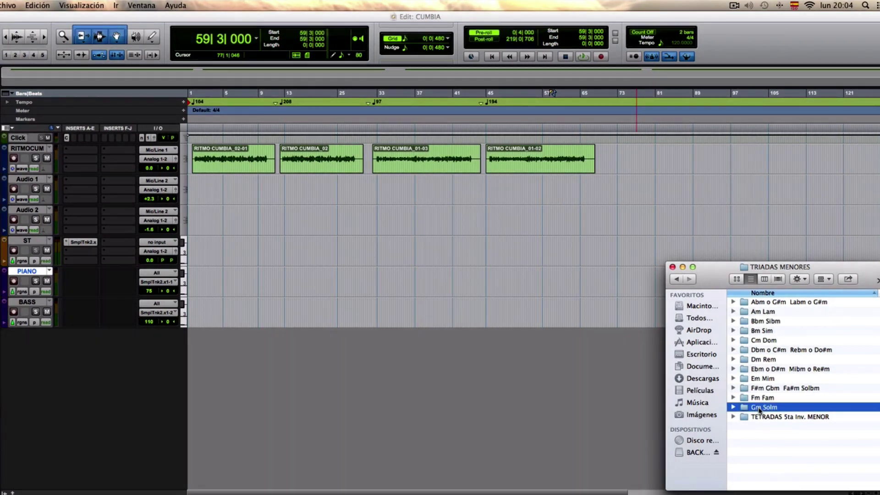
double_click(759, 407)
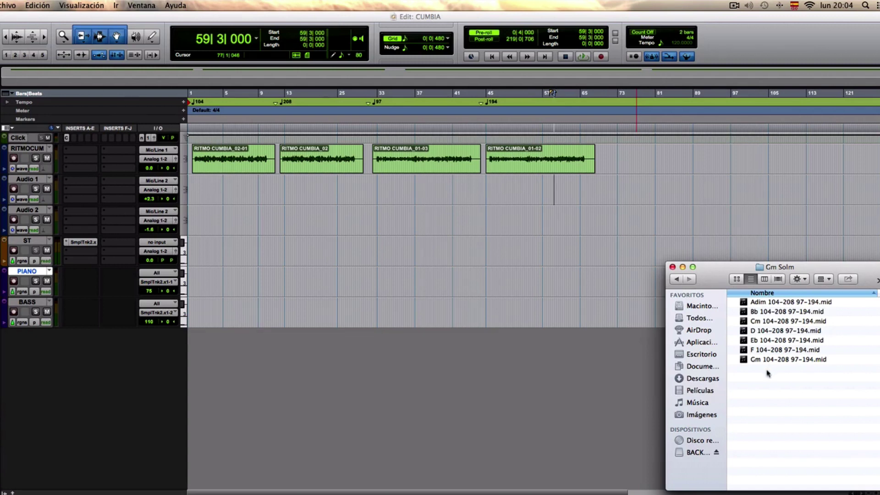
- Import D 104-208 97-194.mid onto the PIANO and BASS tracks at bar 1 and delete the extra ST region
left_click(770, 332)
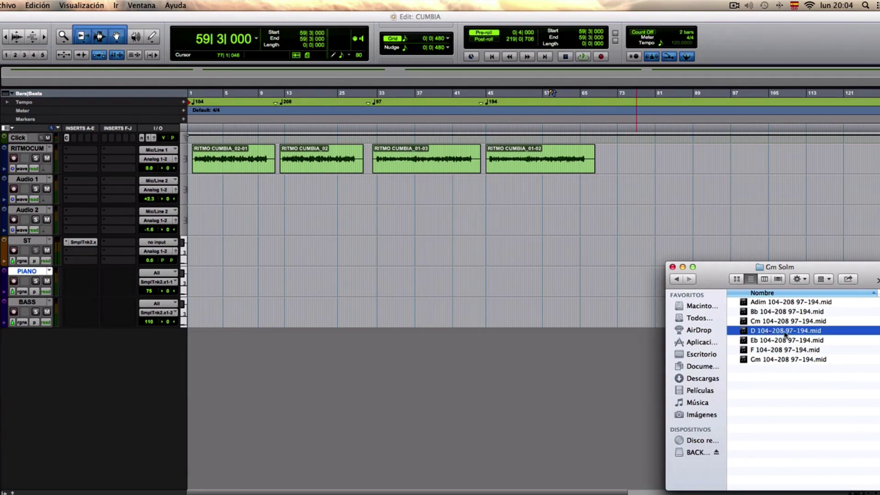
left_click_drag(785, 335, 251, 244)
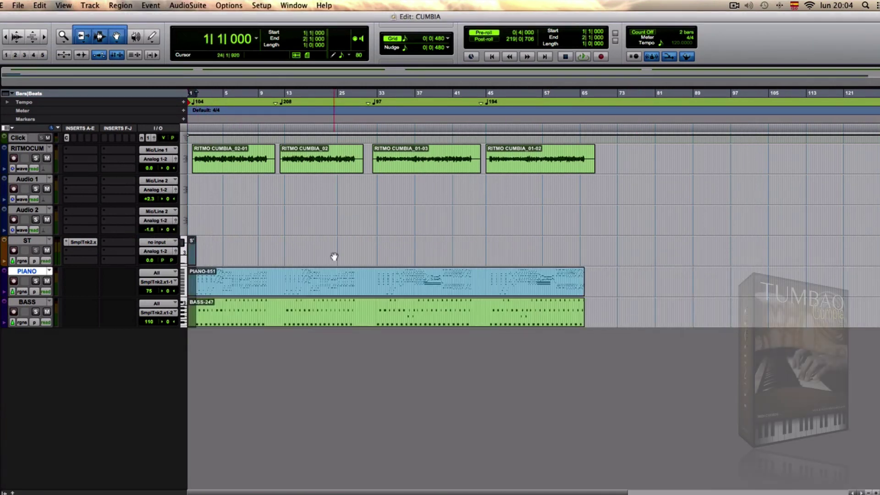
key("Delete")
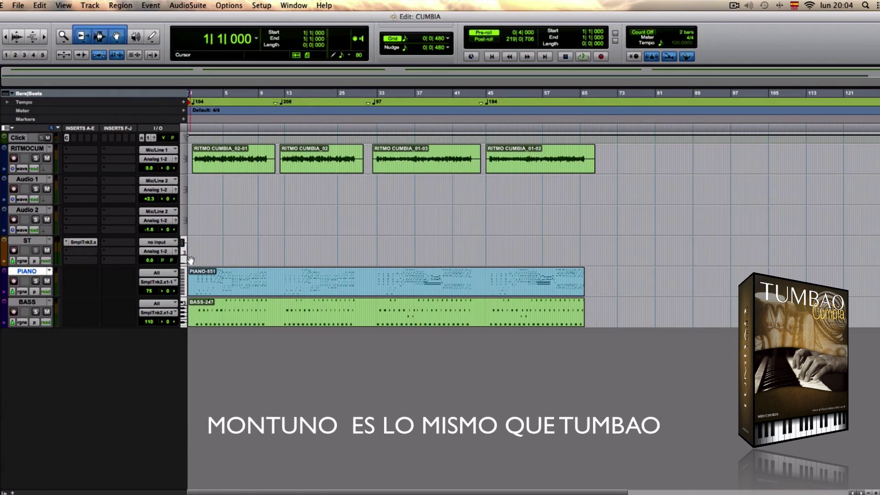
- Select all four RITMO CUMBIA audio regions on the rhythm track together
left_click(257, 170)
left_click(301, 168, "shift")
left_click(428, 170, "shift")
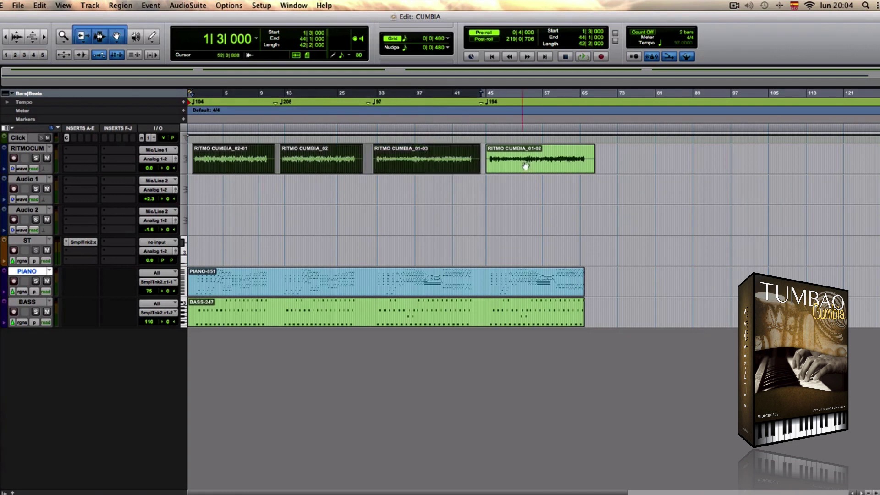
left_click(528, 169, "shift")
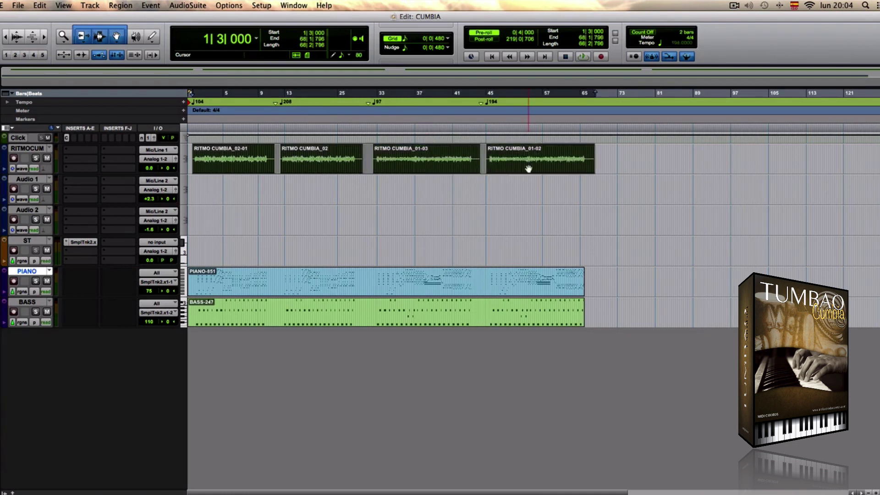
- Select the rhythm regions in pairs, comparing the two RITMO CUMBIA_02 regions with the two RITMO CUMBIA_01 regions
left_click(275, 205)
left_click(308, 169)
left_click(259, 168, "shift")
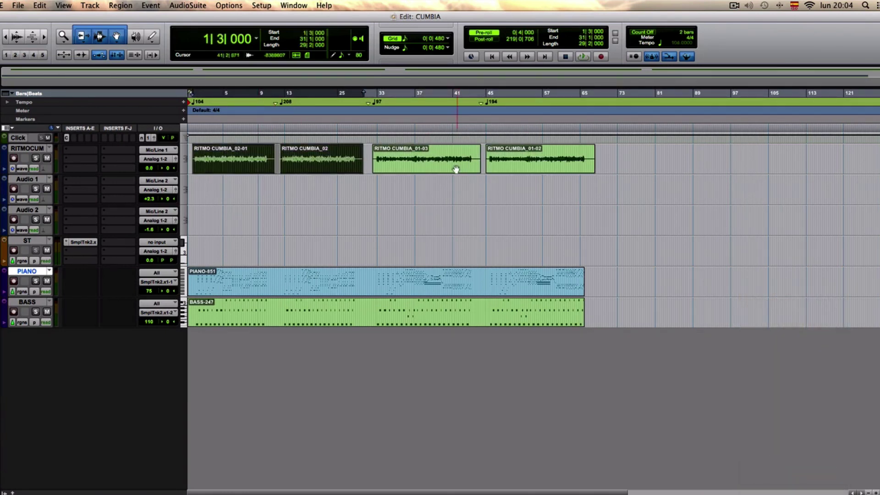
left_click(418, 167)
left_click(505, 166, "shift")
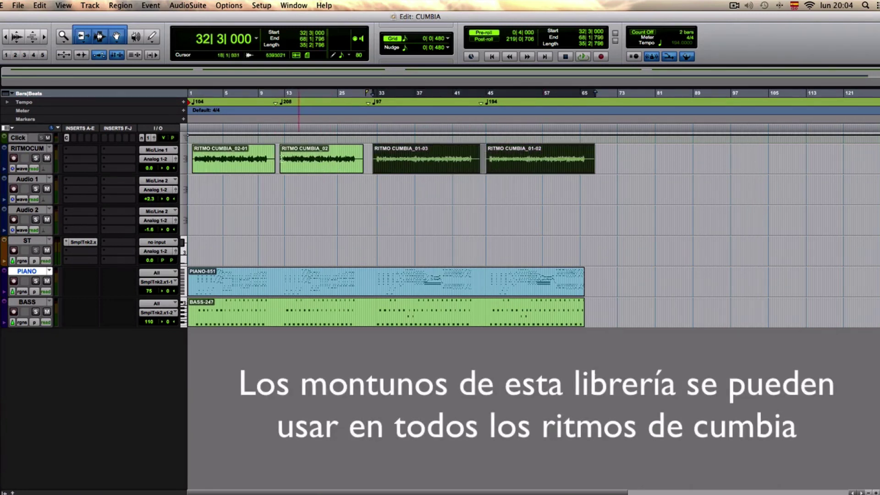
left_click(273, 163)
left_click(315, 160, "shift")
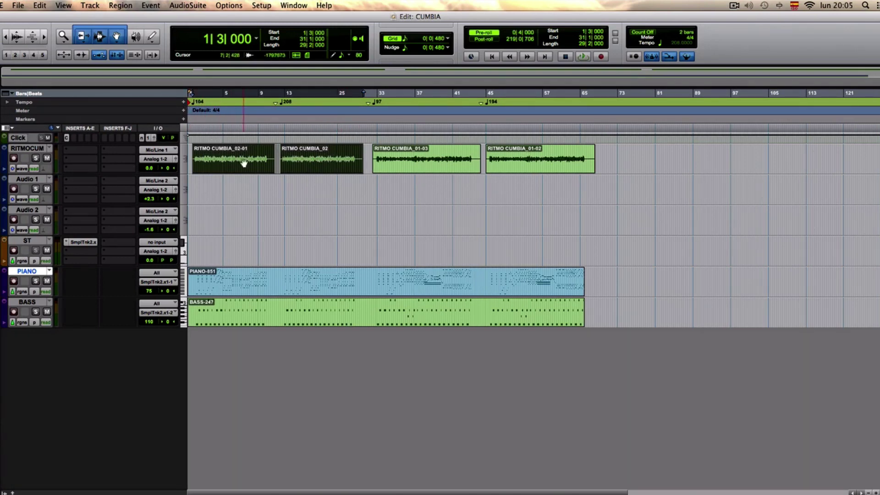
- Go through the four rhythm regions individually, from the first at tempo 104 to the last at tempo 194
left_click(237, 198)
left_click(239, 165)
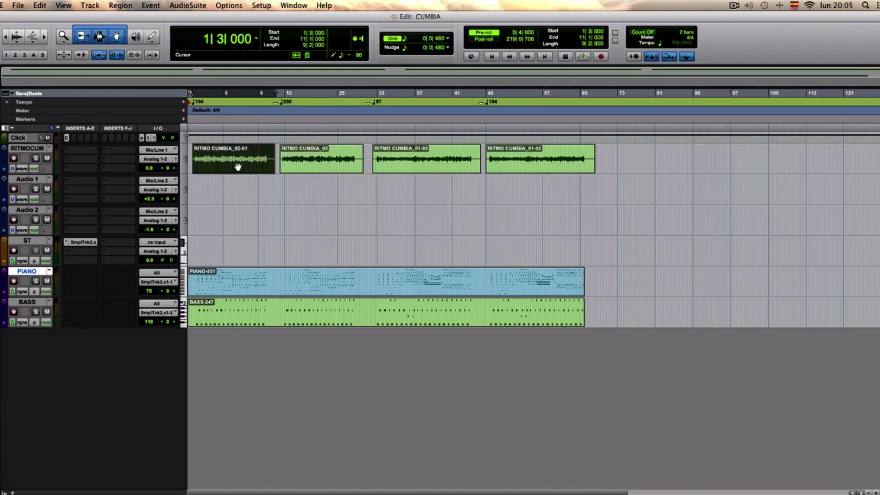
left_click(321, 161)
left_click(412, 164)
left_click(568, 166)
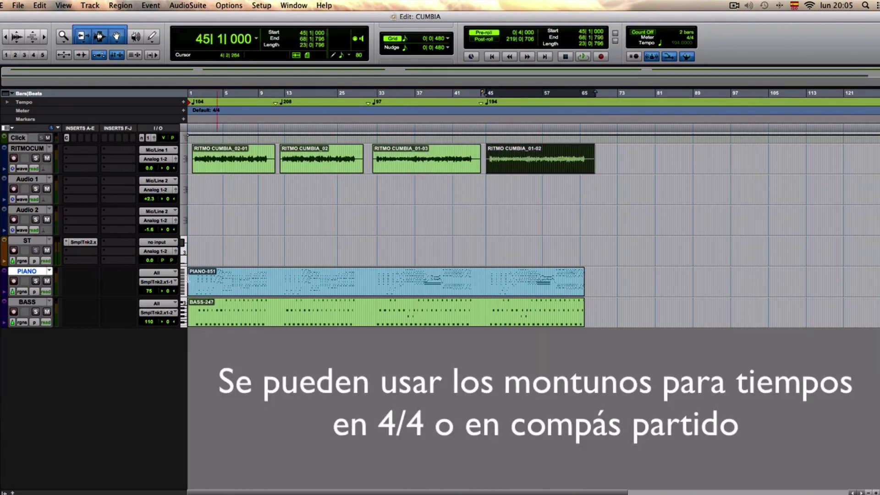
- Select the entire imported piano region on the PIANO track to review its extent
left_click(267, 278)
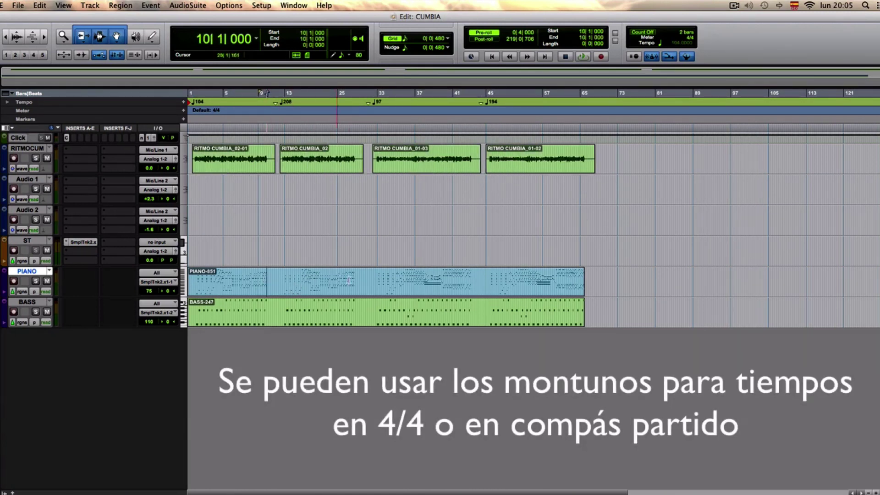
left_click(373, 290)
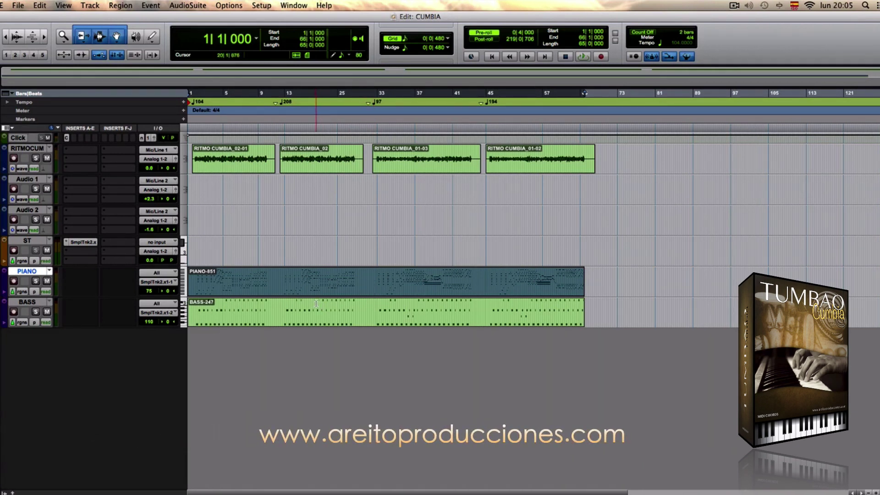
left_click(290, 318)
left_click(300, 290)
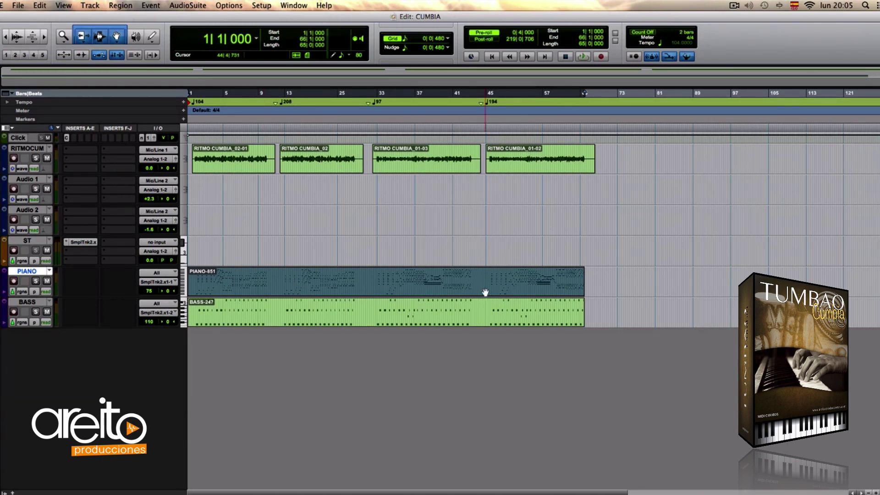
- Inspect the individual bars of the piano part, selecting bar 7 on the PIANO track
key("super+bracketright")
key("super+bracketright")
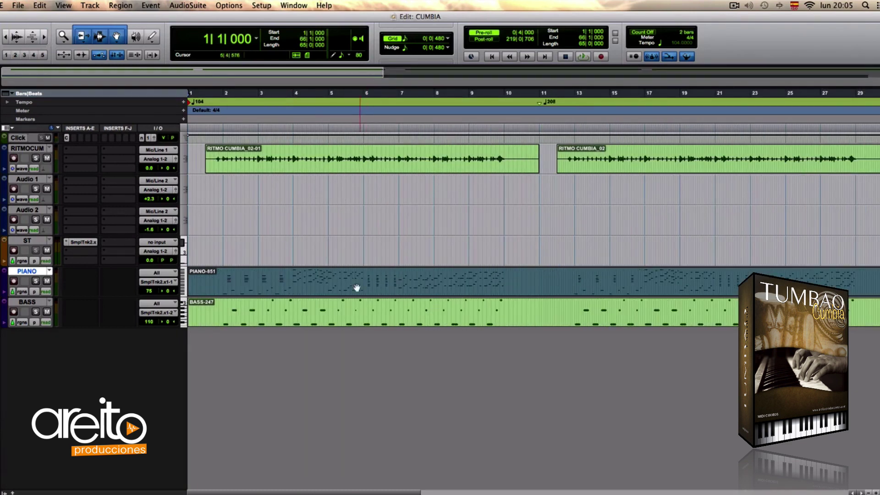
left_click(362, 277)
left_click(399, 277)
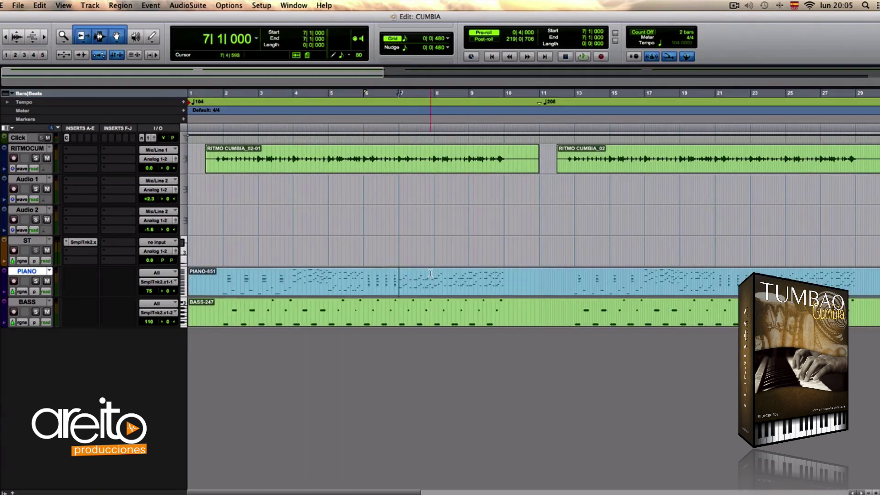
mouse_move(437, 273)
left_mouse_down()
mouse_move(399, 273)
mouse_move(435, 274)
left_mouse_up()
left_click(396, 273)
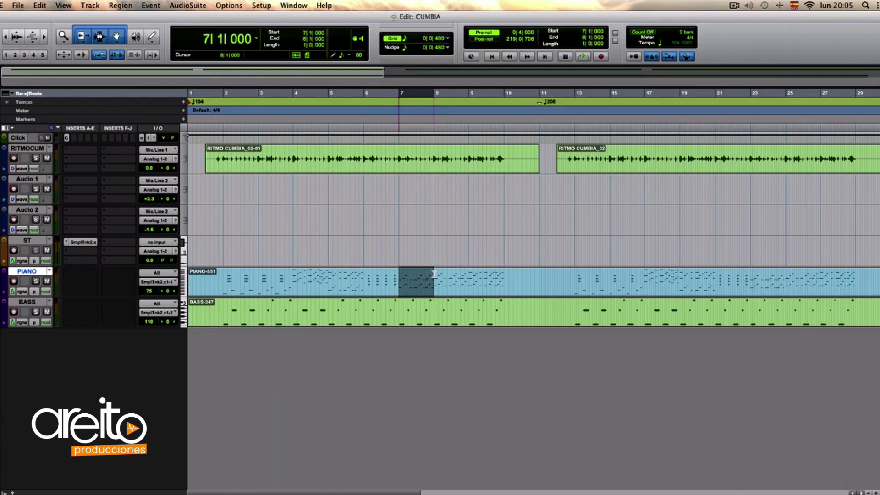
- Separate bar 5 of the piano part into its own region and try moving it onto the ST track
left_click(365, 274)
left_click(327, 273)
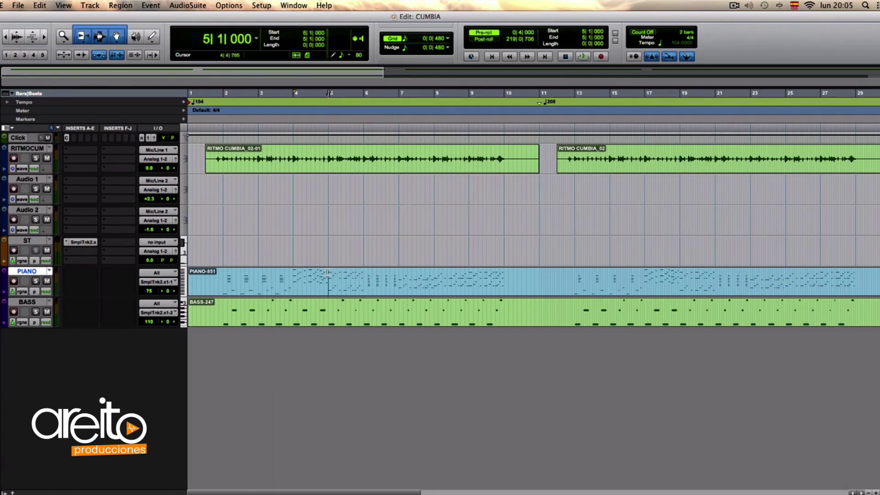
left_click(363, 274, "shift")
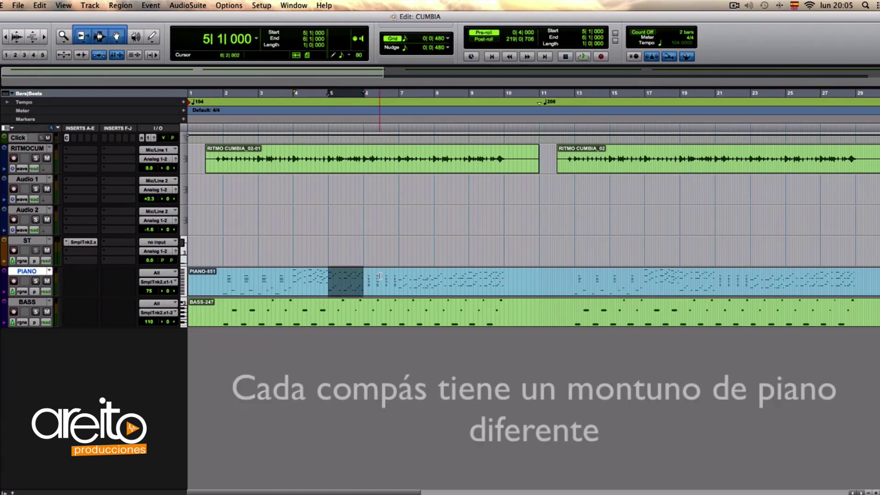
key("super+e")
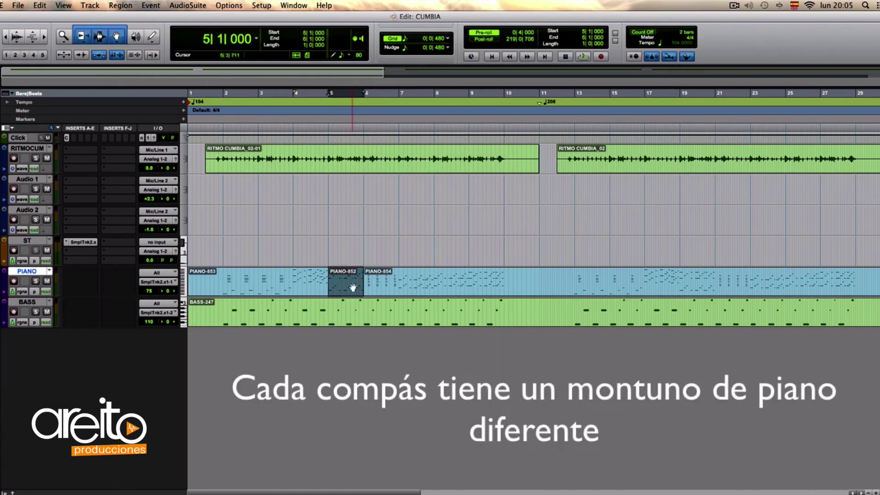
left_click_drag(353, 284, 352, 255)
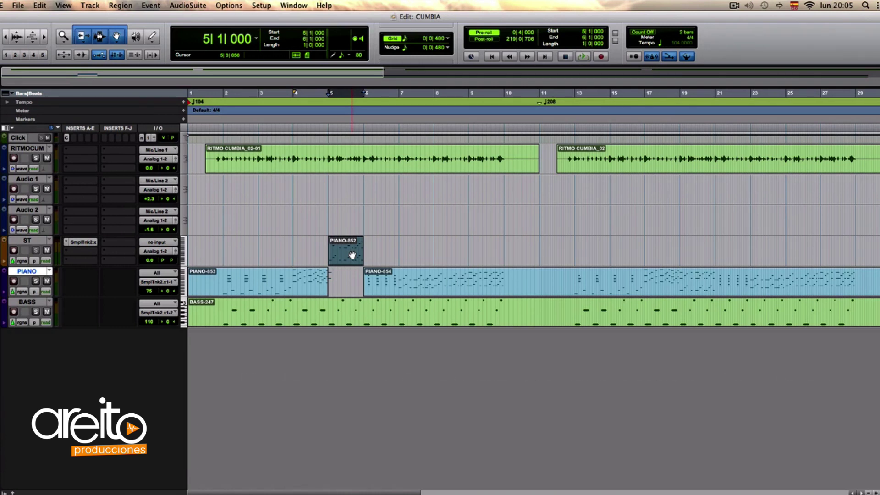
key("super+z")
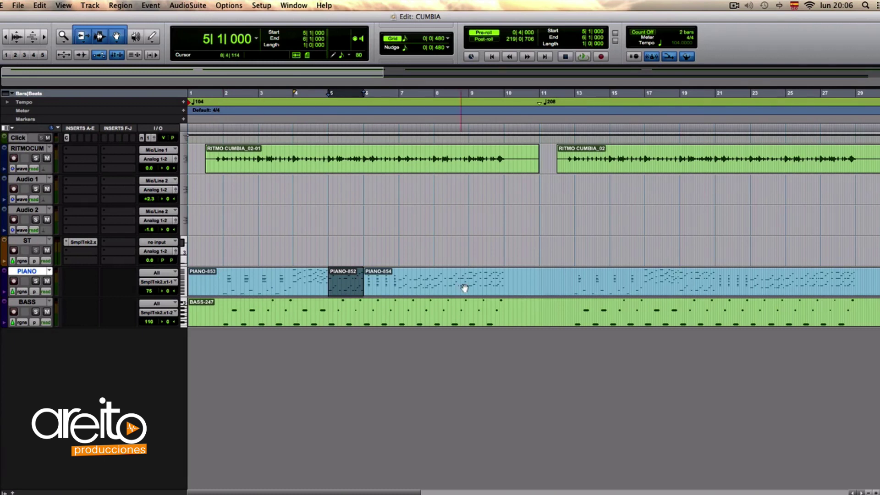
- Separate bar 9 on the PIANO and BASS tracks and delete all regions before it on both tracks
left_click_drag(468, 280, 503, 303)
key("super+e")
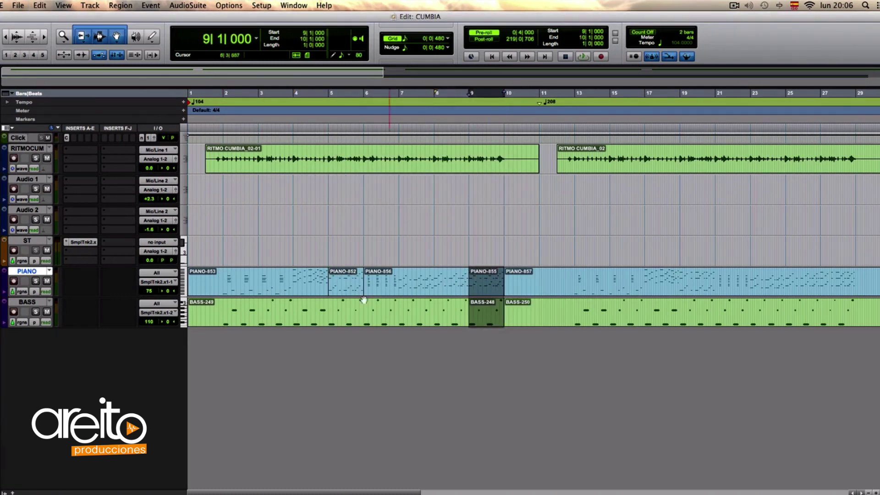
left_click(389, 293)
key("shift+semicolon")
left_click(285, 300, "shift")
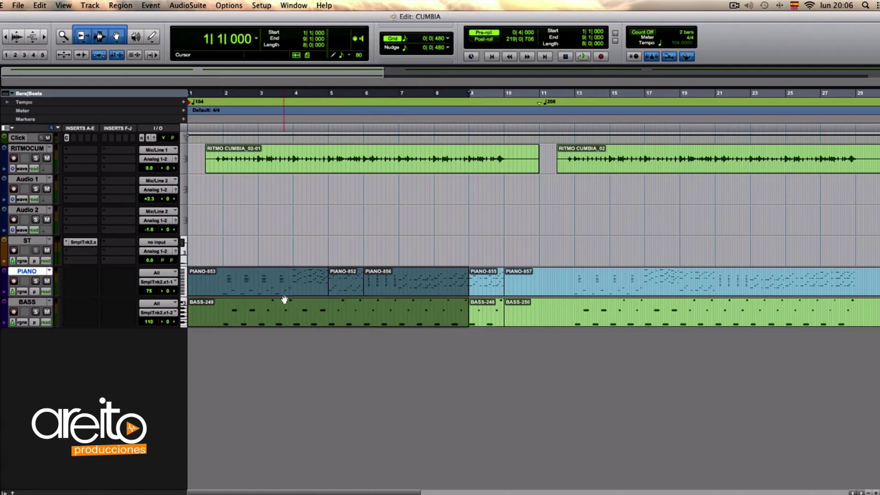
key("Delete")
- Move the separated bar 9 piano and bass regions to the start of bar 2
left_click(488, 305)
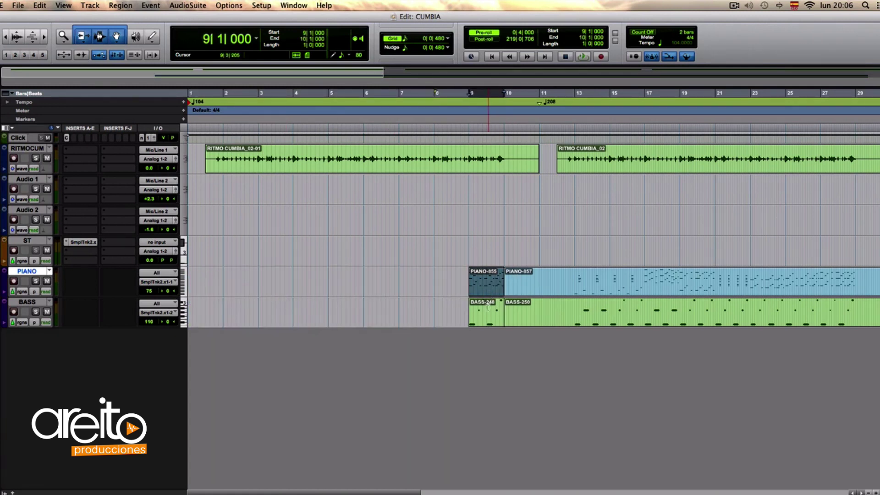
left_click_drag(482, 311, 241, 319)
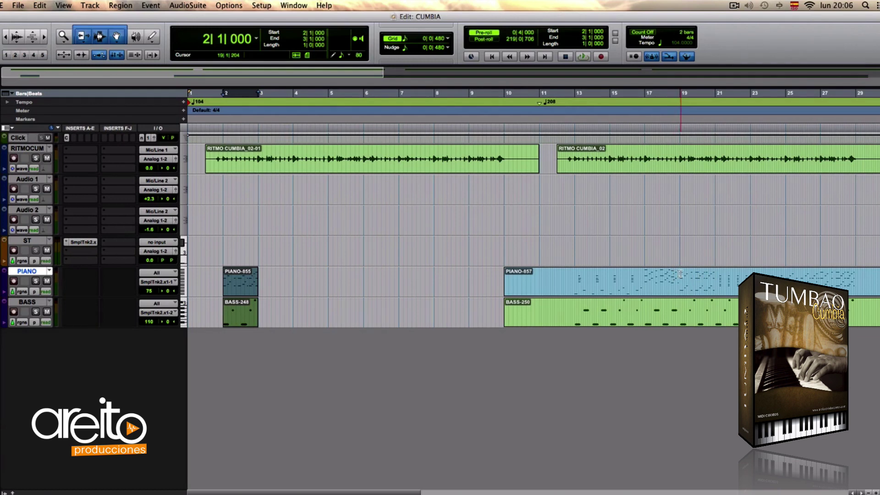
- Separate bars 19 and 20 of the piano and bass parts and move them to the start of bar 3
left_click_drag(679, 274, 715, 315)
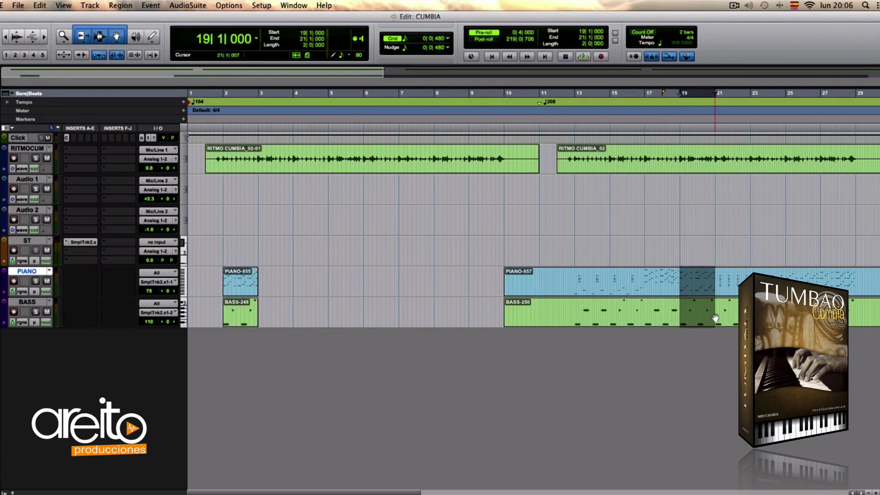
key("super+e")
left_click_drag(698, 288, 300, 286)
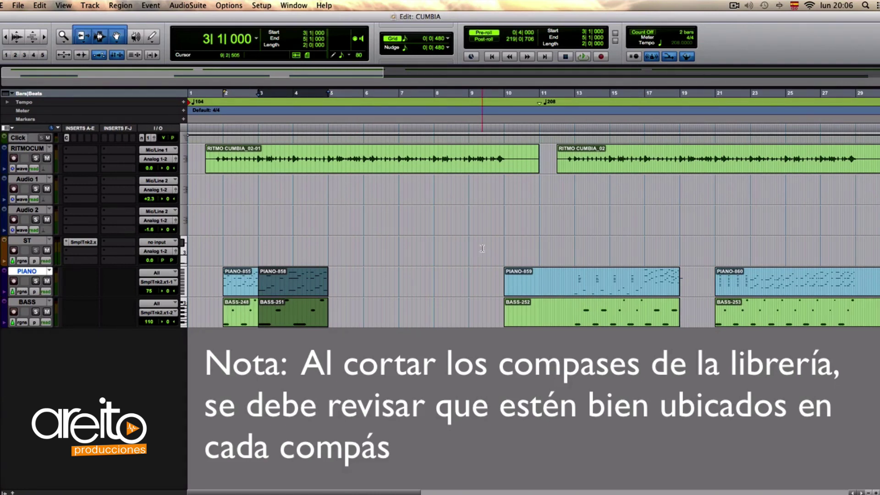
- Separate bar 40 on the PIANO and BASS tracks into its own regions and select the piano one
scroll(749, 277, "right", 10)
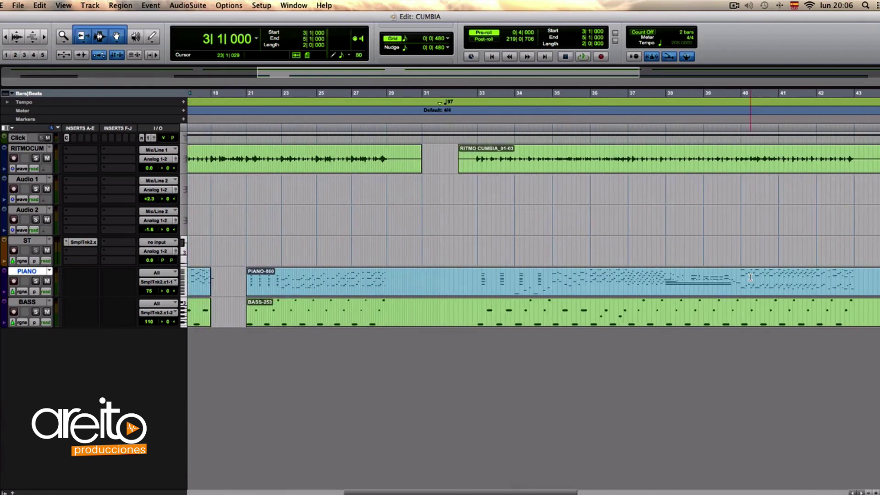
left_click_drag(741, 275, 773, 314)
double_click(781, 323)
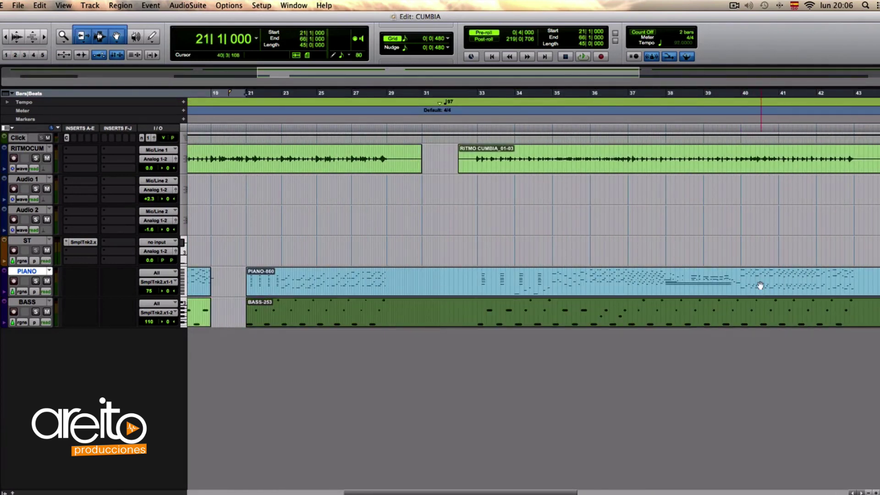
left_click_drag(742, 274, 778, 314)
key("super+e")
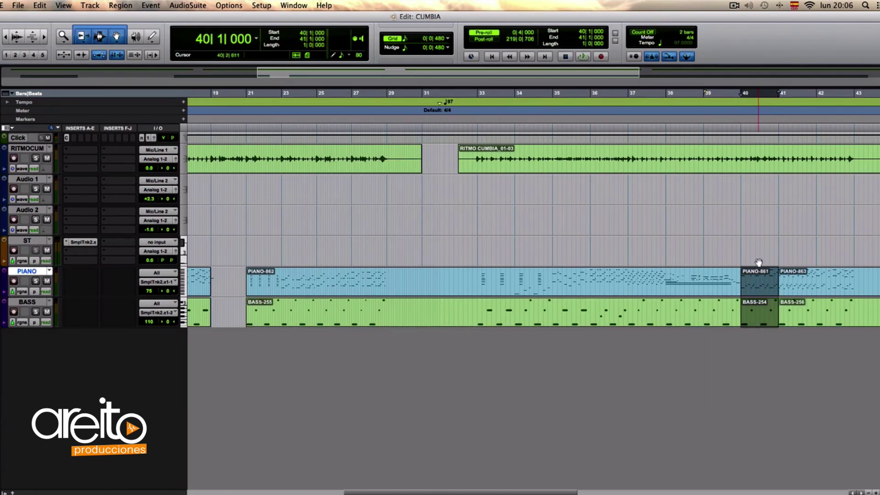
left_click(761, 285)
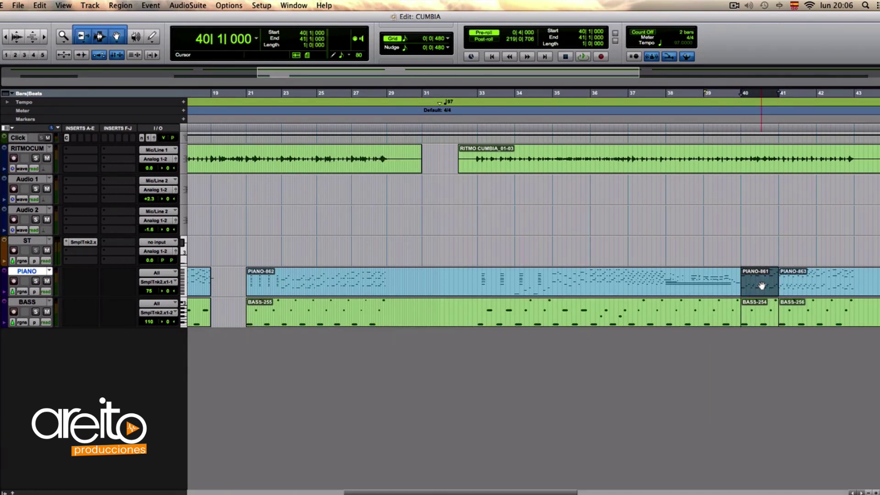
- Move the separated bar 40 piano region to the start of bar 5 on the PIANO track
left_click(743, 287)
scroll(742, 287, "left", 10)
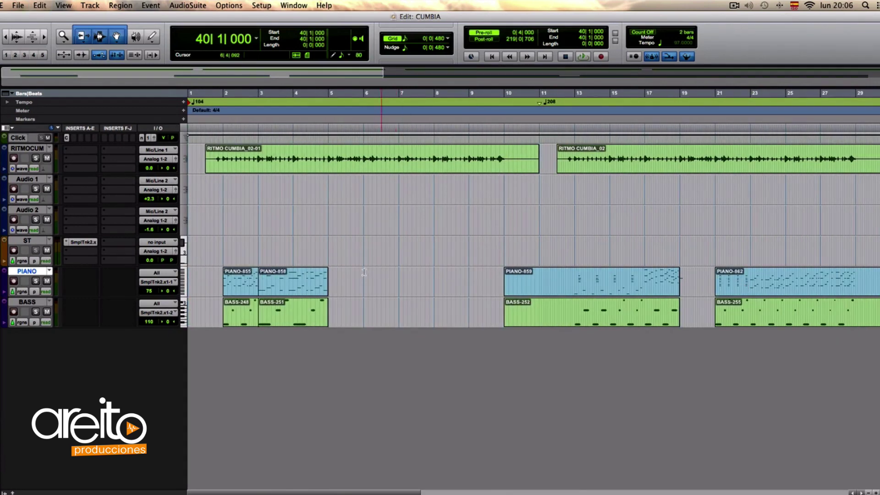
left_click(325, 274)
left_click(328, 273)
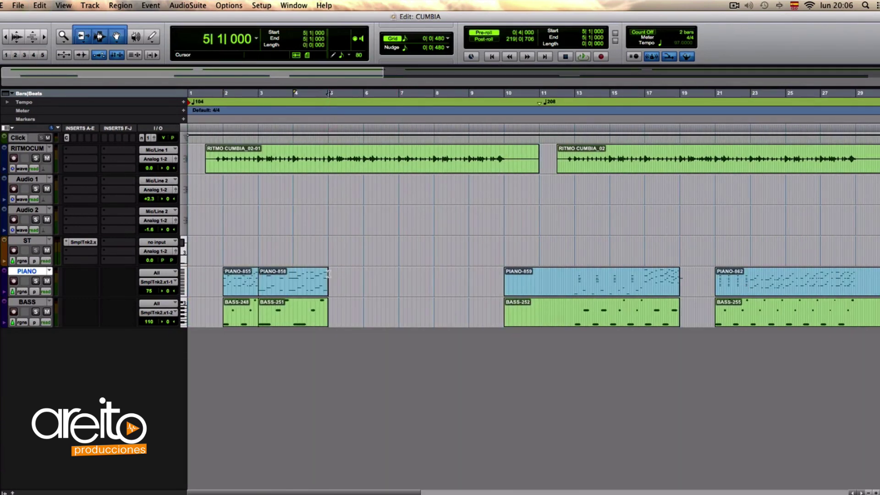
left_click_drag(328, 273, 362, 275)
- Move the separated bar 40 bass region to the start of bar 5 on the BASS track
scroll(604, 296, "right", 5)
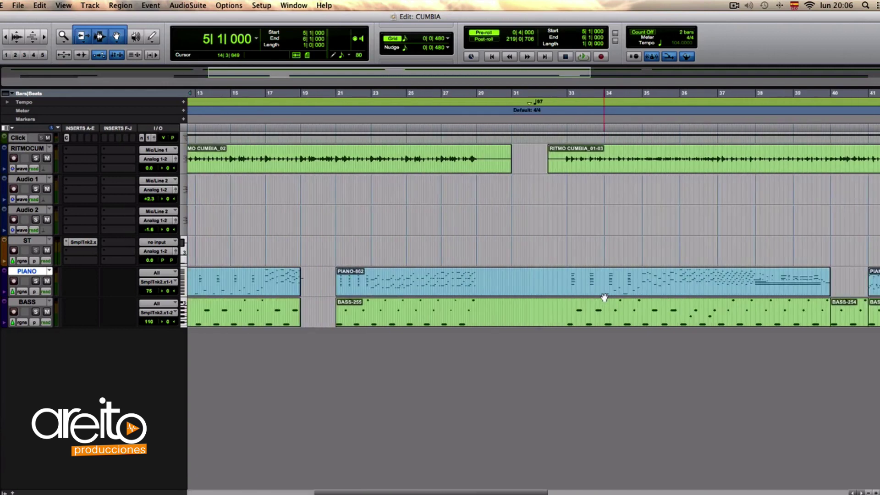
left_click(852, 317)
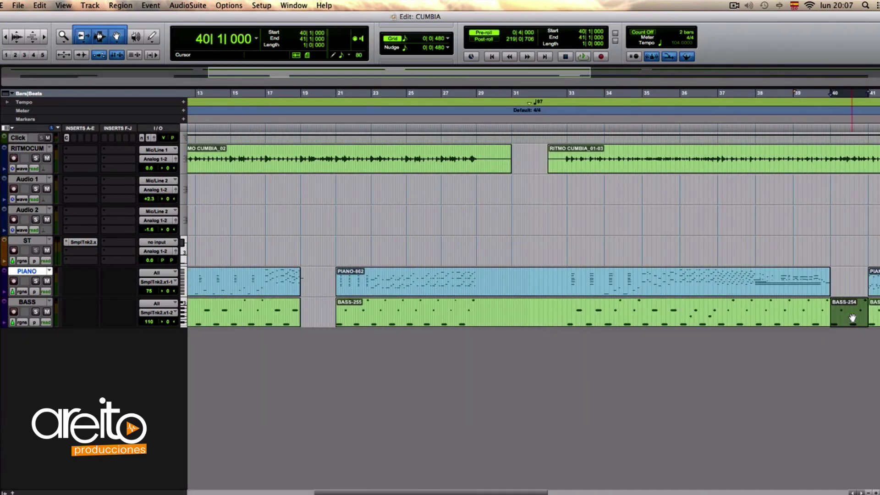
left_click(852, 317)
scroll(848, 314, "left", 5)
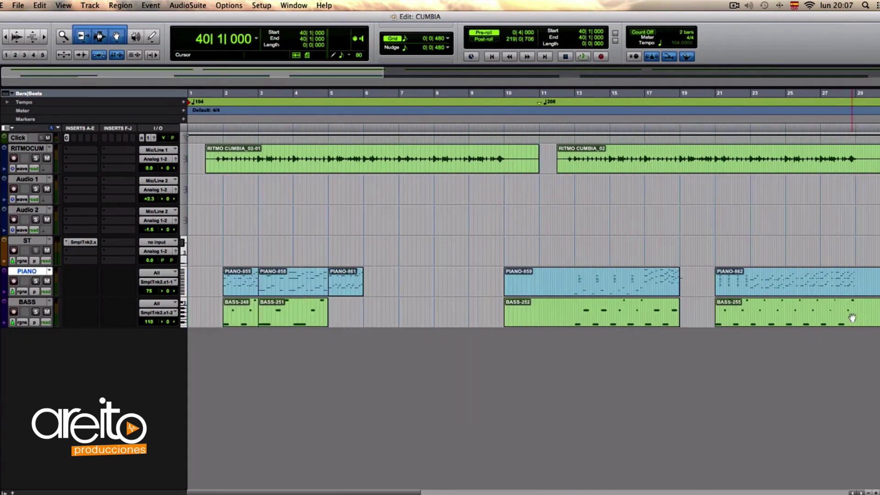
left_click(329, 304)
key("super+v")
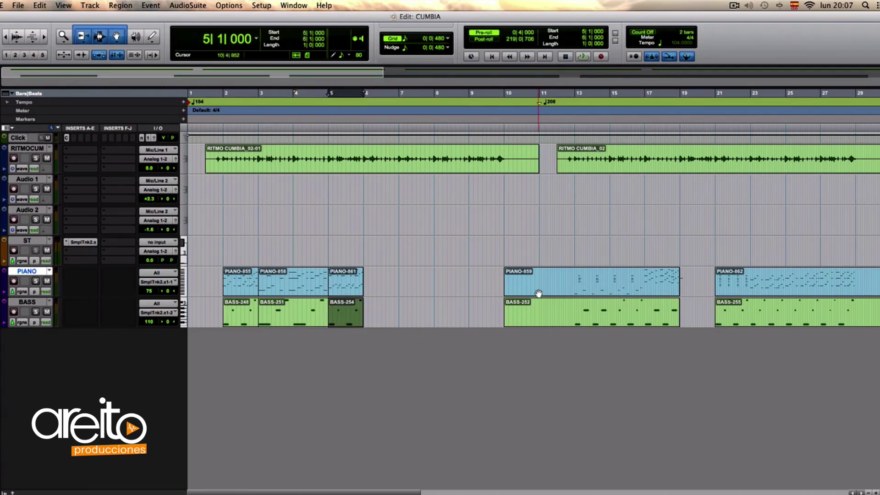
- Delete all remaining piano and bass regions from bar 10 onward
left_click(631, 316)
left_click(759, 291, "shift")
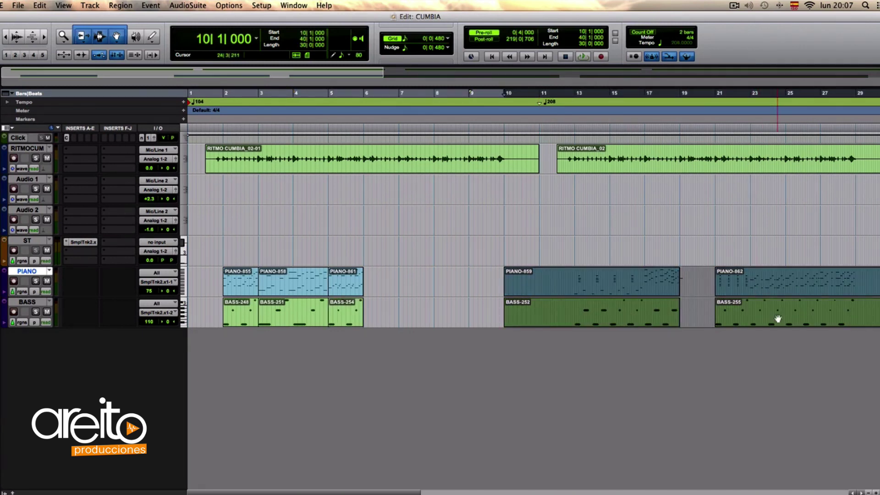
key("Delete")
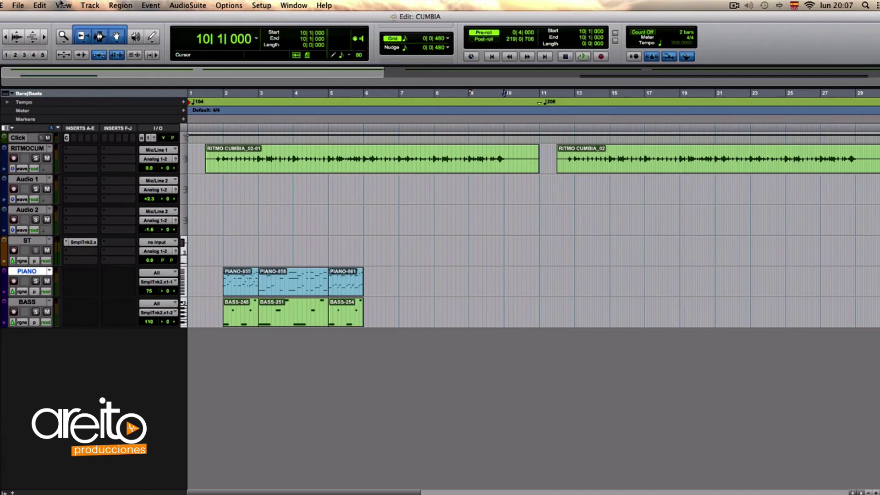
- Open the recent session PRUEBA CUMBIA.ptf without saving the changes to CUMBIA
left_click(19, 5)
left_click(19, 6)
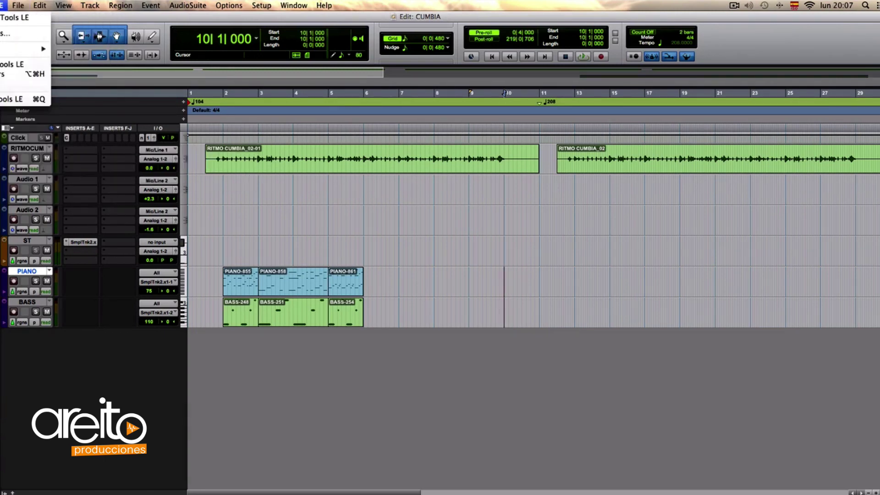
left_click(19, 6)
mouse_move(40, 37)
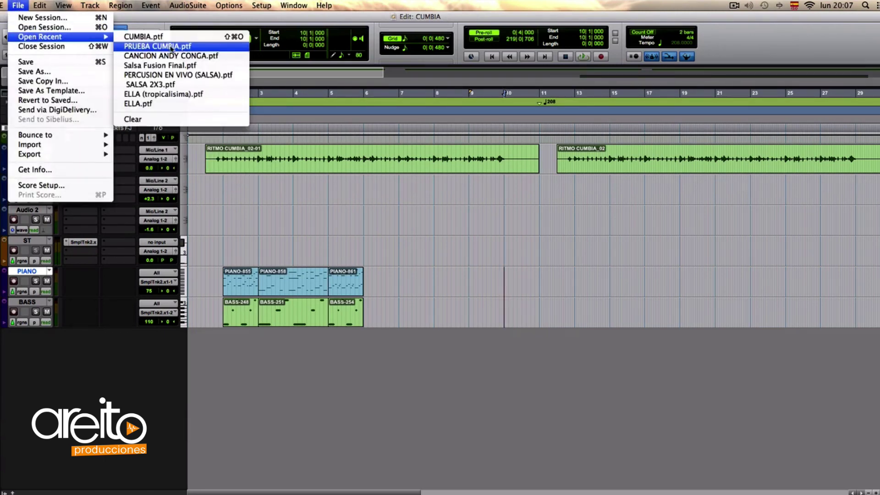
left_click(151, 47)
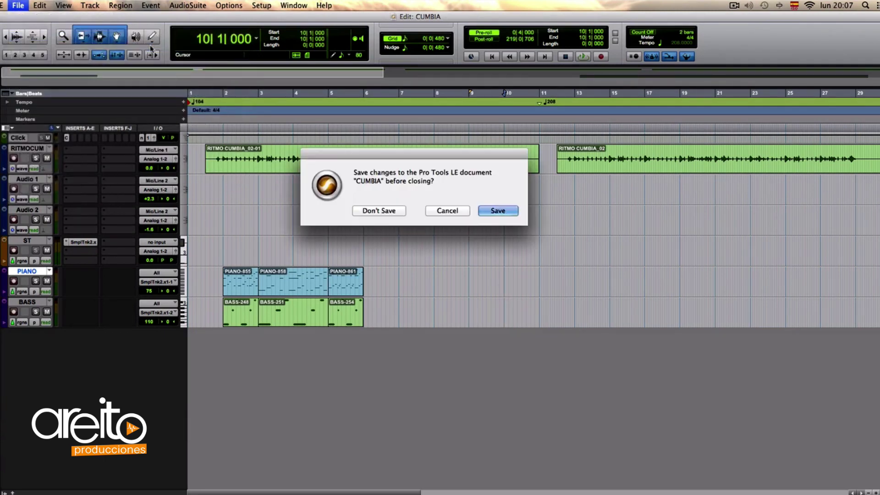
left_click(395, 212)
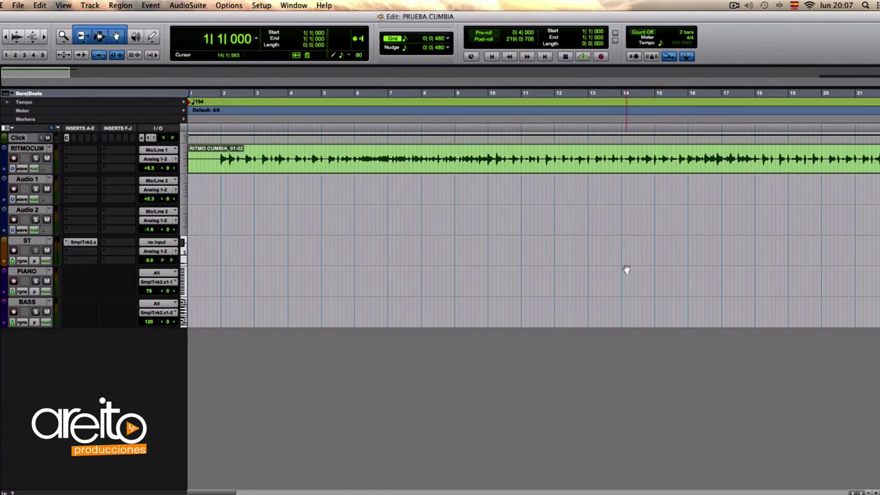
- Move the PIANO and BASS regions from the far end of the timeline to the start of bar 1
key("End")
left_click(470, 294)
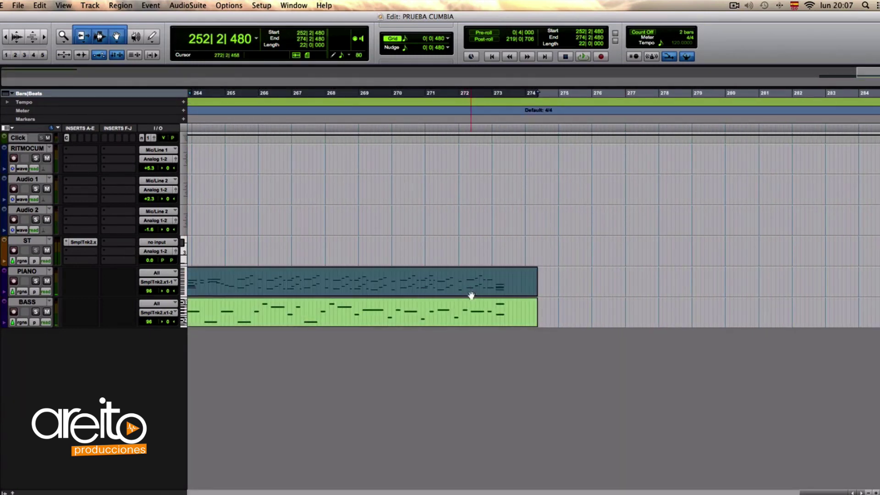
left_click(470, 324, "shift")
key("Delete")
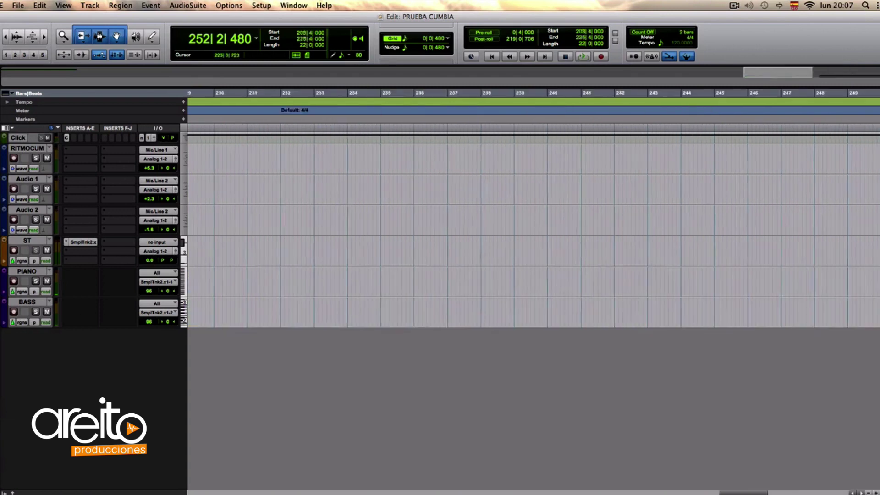
key("Return")
key("super+z")
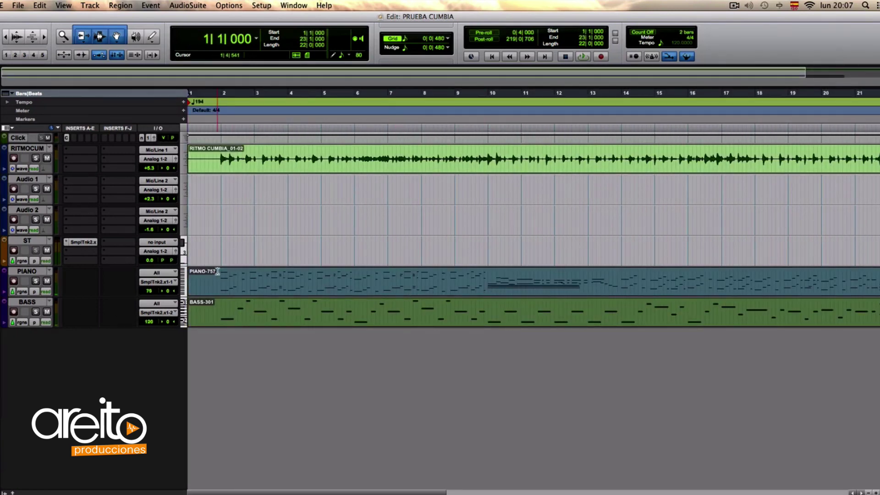
left_click(220, 239)
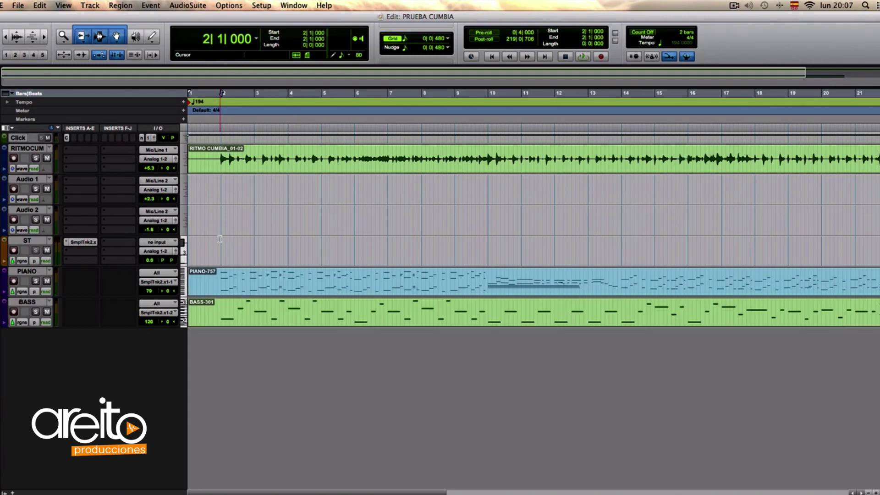
key("Return")
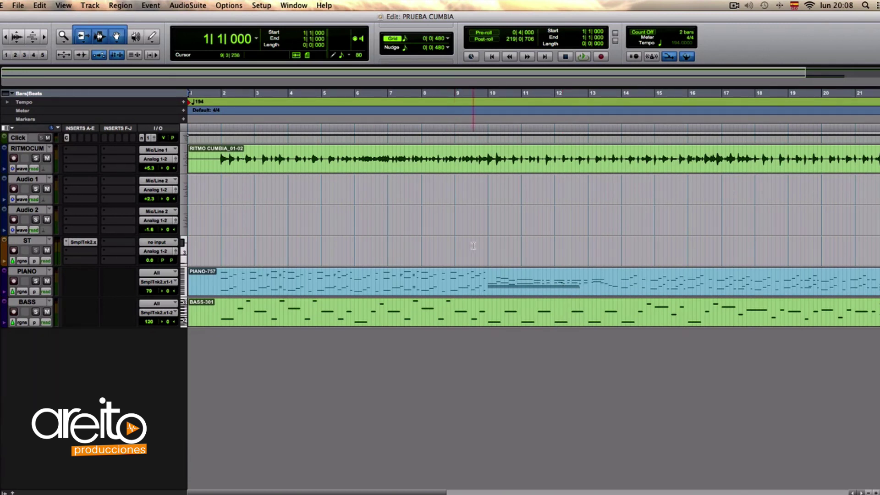
left_click(488, 245)
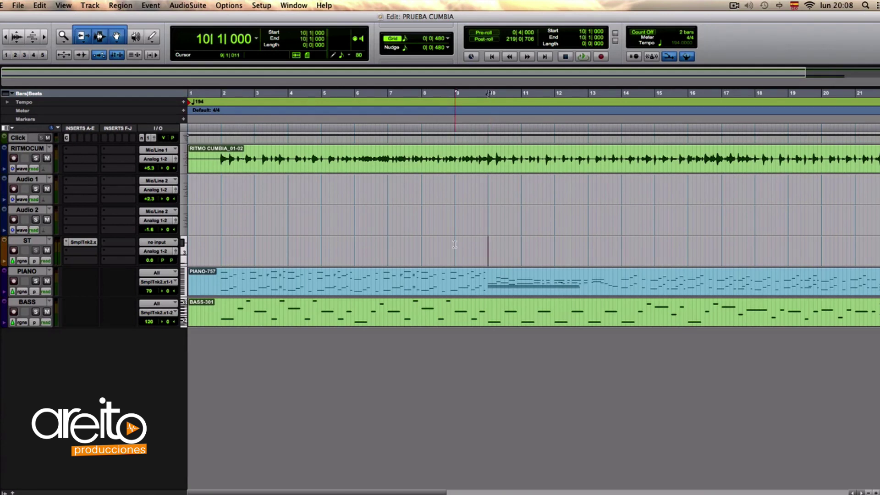
left_click(454, 244)
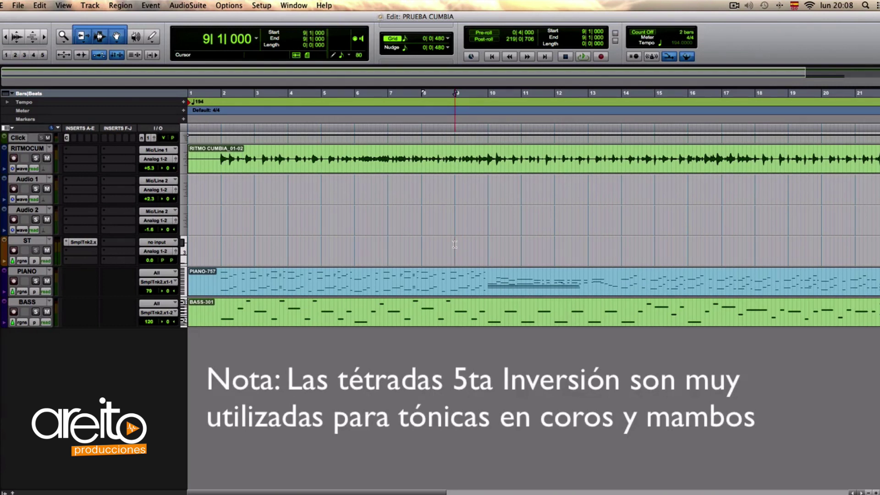
- Play the piano and bass parts with the rhythm track from bar 1 through the end of the arrangement
left_click(438, 290)
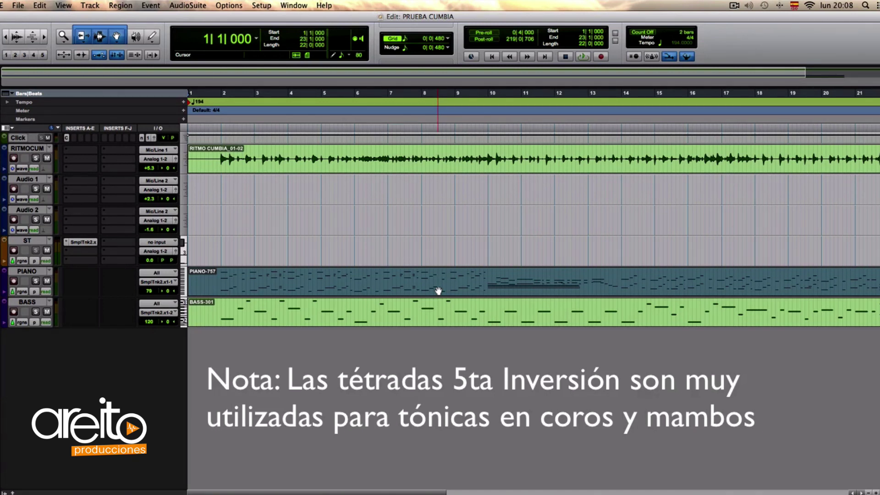
key("super+bracketleft")
key("space")
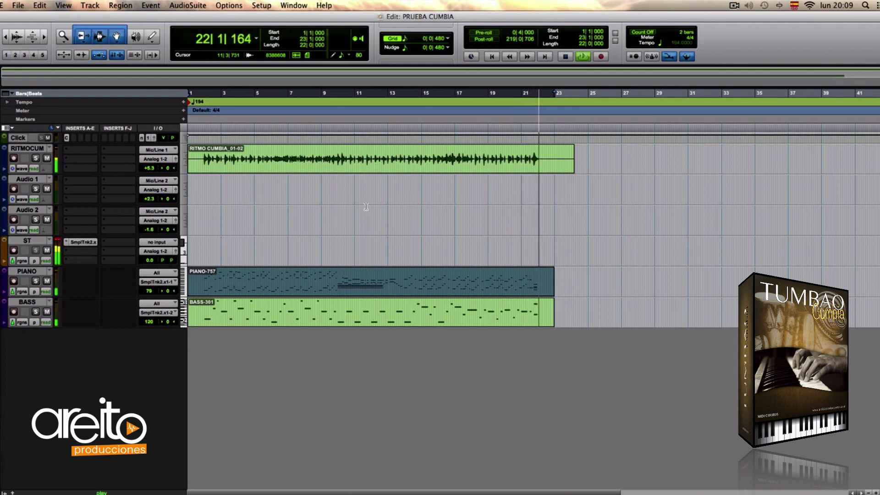
key("space")
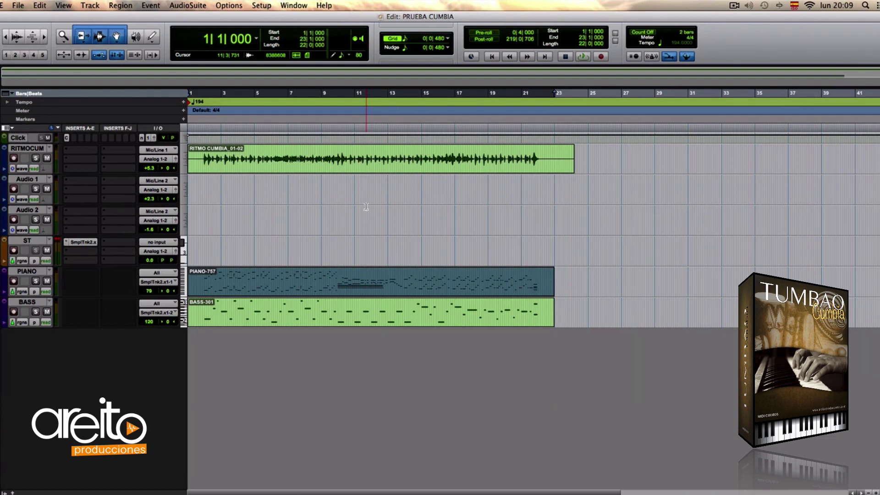
left_click(283, 309)
left_click(277, 309)
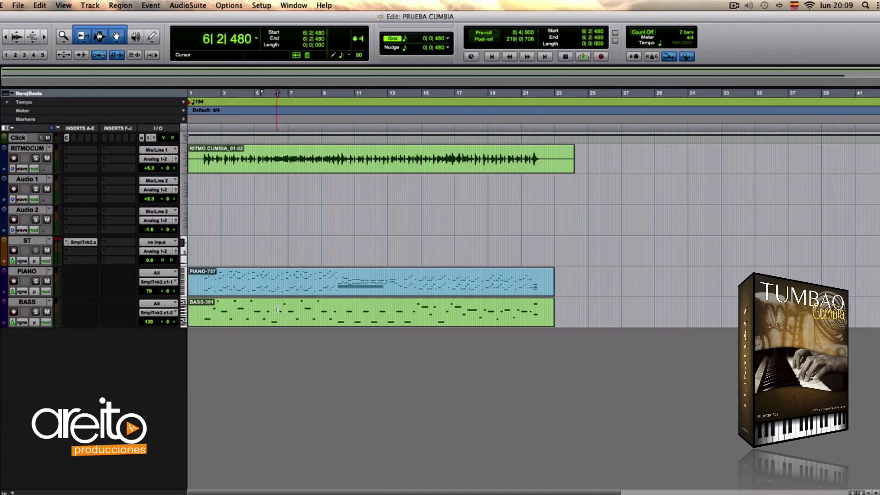
left_click(238, 309)
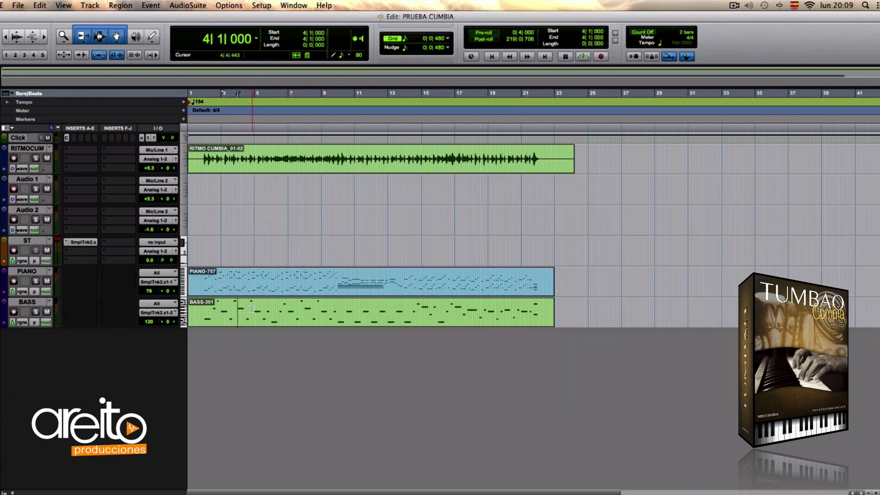
left_click(275, 309)
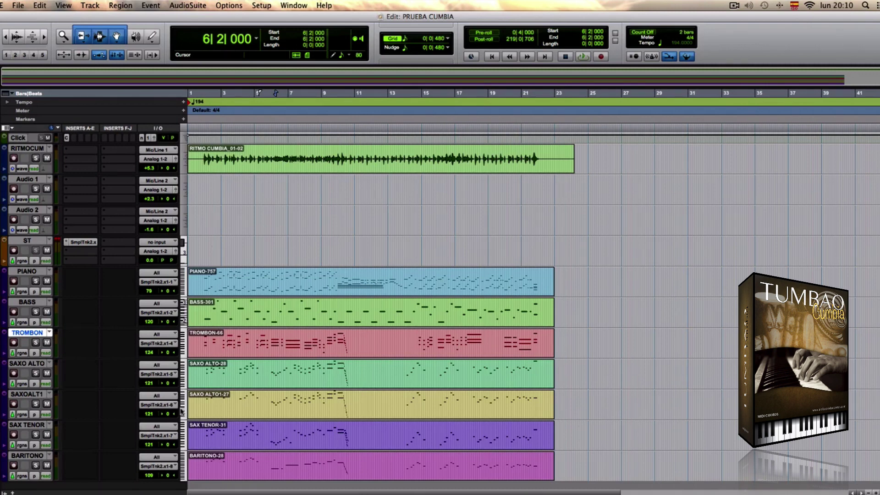
- Play the full arrangement from bar 1 with the trumpet, trombone and saxophone tracks included, and stop at its end
key("Return")
key("space")
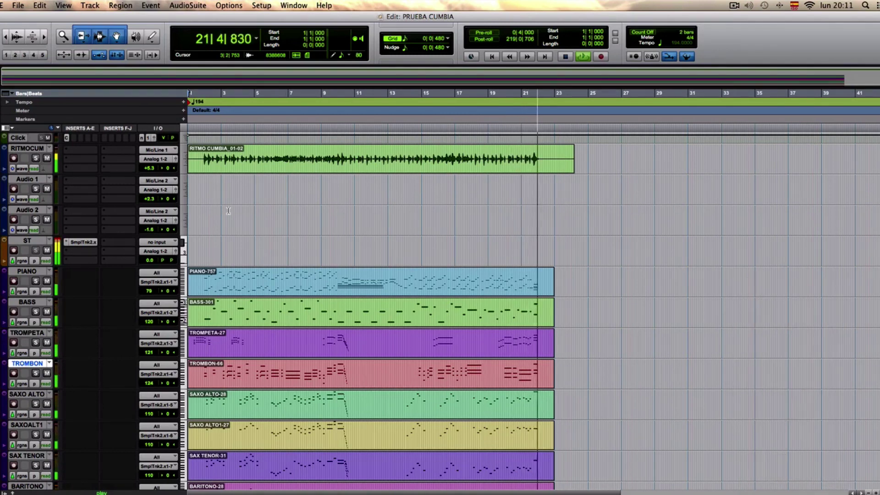
key("space")
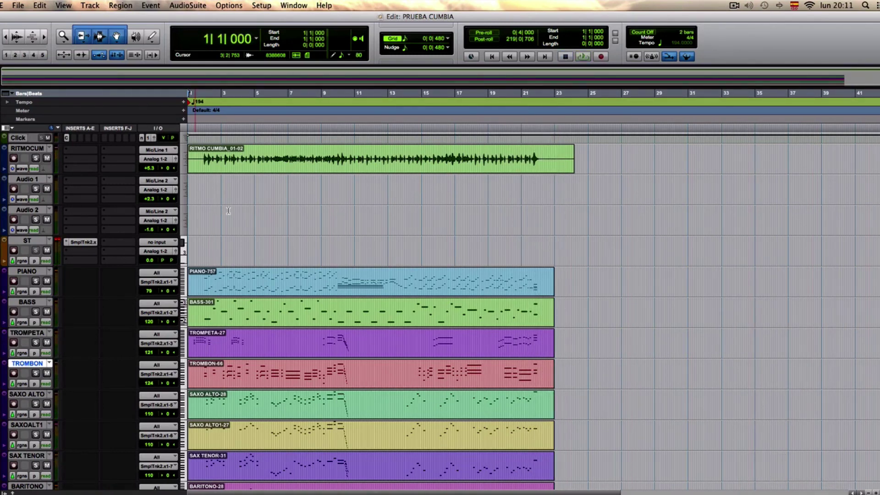